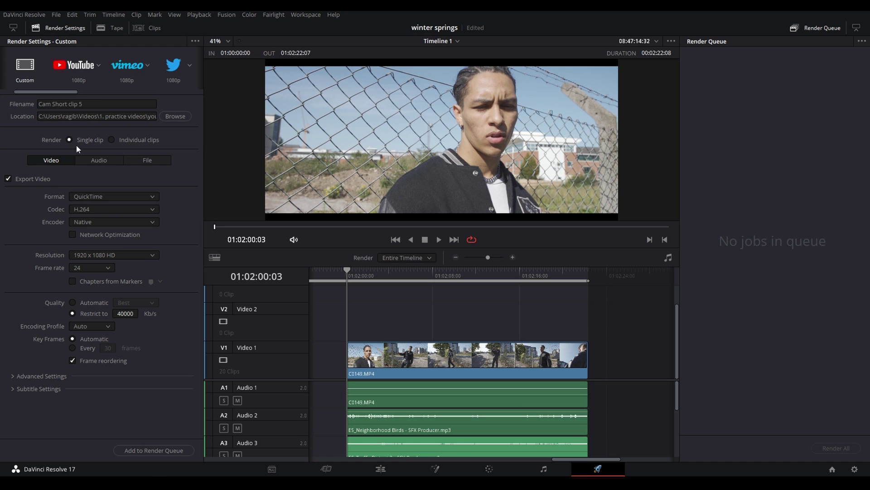
Step: Mark the in point at 01:02:00:03 and the out point at the clip's end, 01:02:22:07
{"action": "left_click_drag", "start_coordinate": [404, 273], "coordinate": [356, 272]}
{"action": "key", "text": "i"}
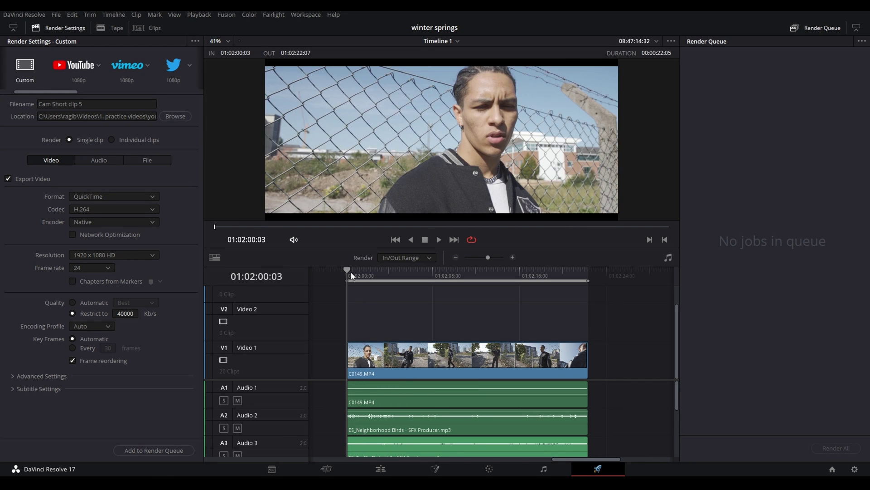
{"action": "left_click", "coordinate": [588, 275]}
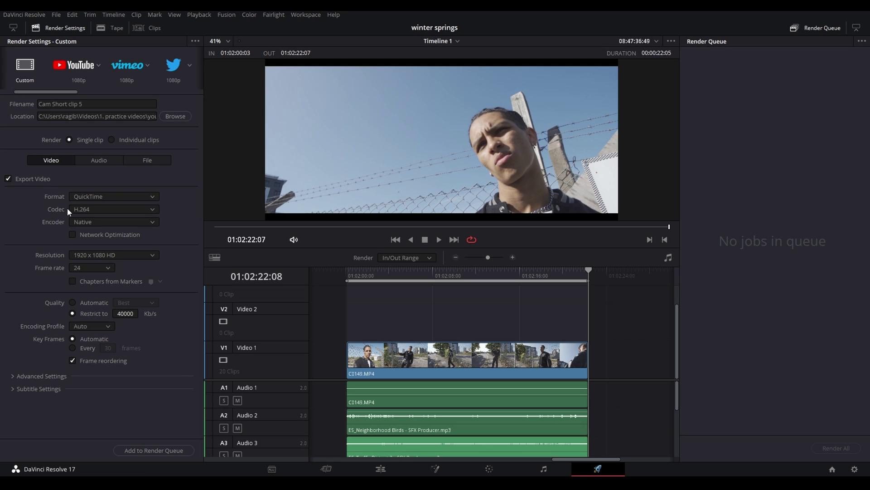
Step: Set the video codec to H.265 and the encoder to NVIDIA
{"action": "left_click", "coordinate": [88, 210]}
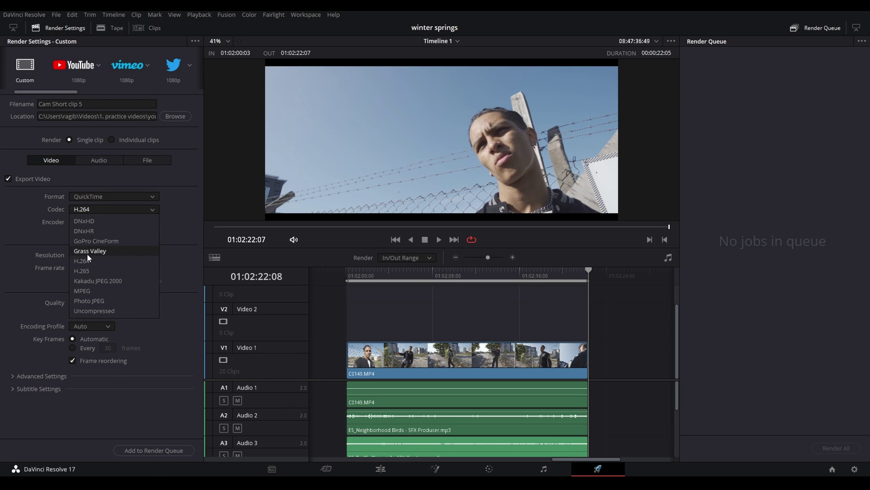
{"action": "left_click", "coordinate": [88, 271]}
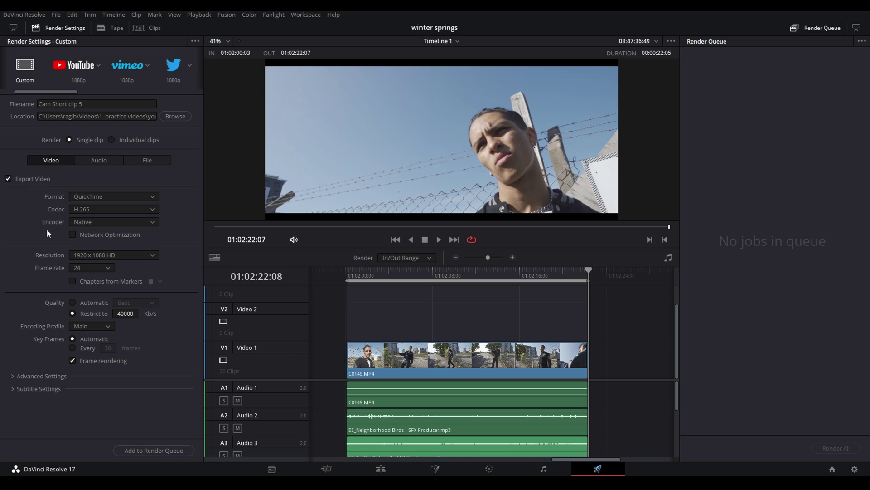
{"action": "left_click", "coordinate": [106, 225]}
{"action": "left_click", "coordinate": [96, 244]}
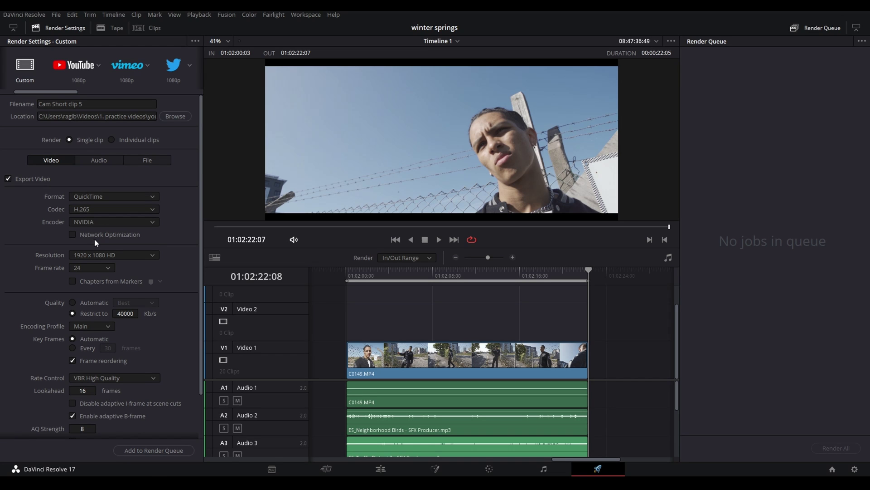
{"action": "left_click", "coordinate": [79, 222]}
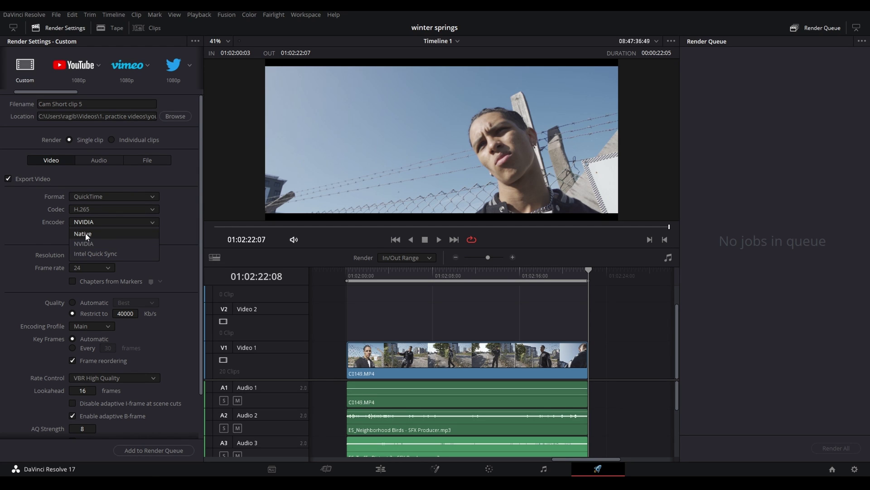
{"action": "left_click", "coordinate": [78, 243]}
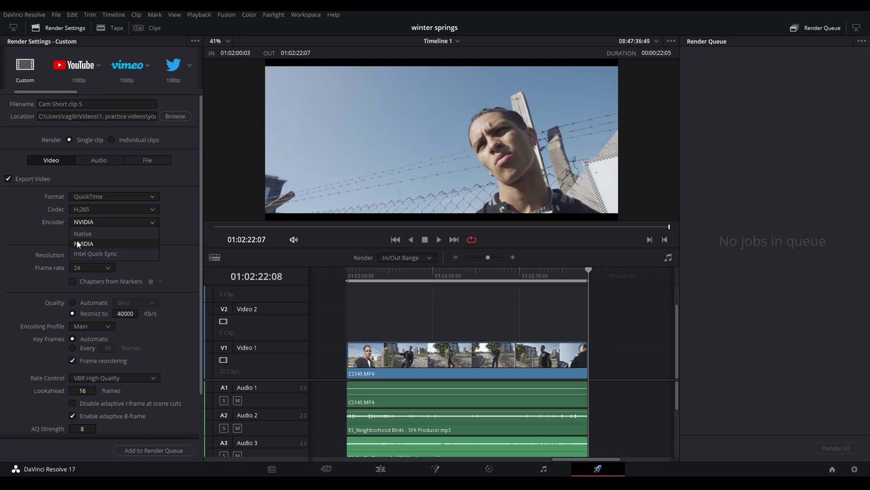
{"action": "scroll", "coordinate": [88, 241], "scroll_direction": "down", "scroll_amount": 3}
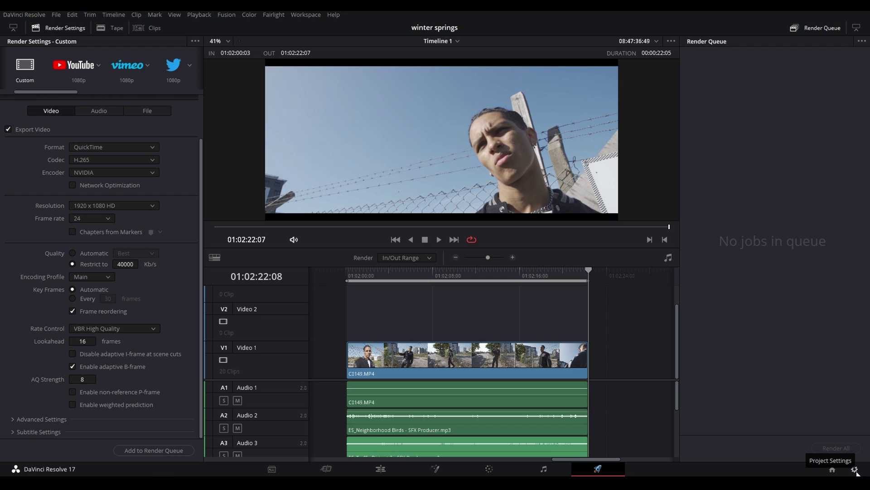
Step: Set the project's timeline resolution to 3840 x 2160 Ultra HD in Project Settings and save
{"action": "left_click", "coordinate": [855, 470]}
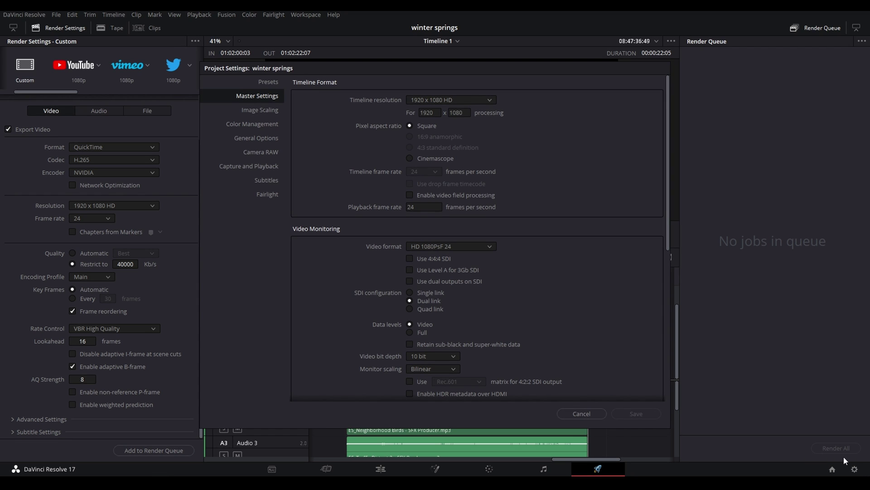
{"action": "left_click", "coordinate": [486, 100]}
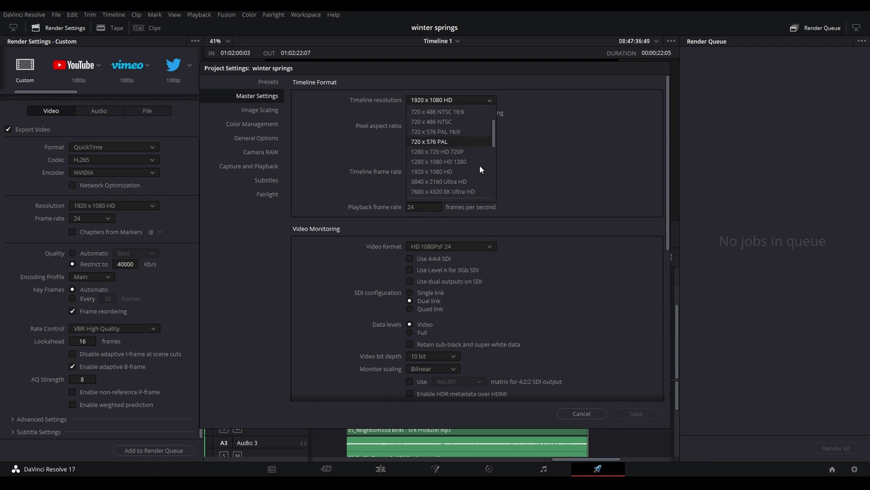
{"action": "left_click", "coordinate": [434, 181]}
{"action": "left_click", "coordinate": [637, 413]}
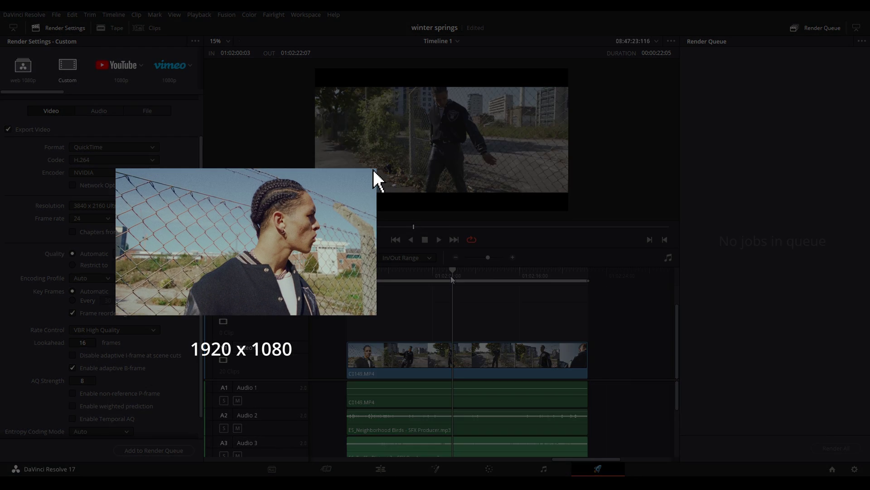
{"action": "scroll", "coordinate": [67, 259], "scroll_direction": "up", "scroll_amount": 2}
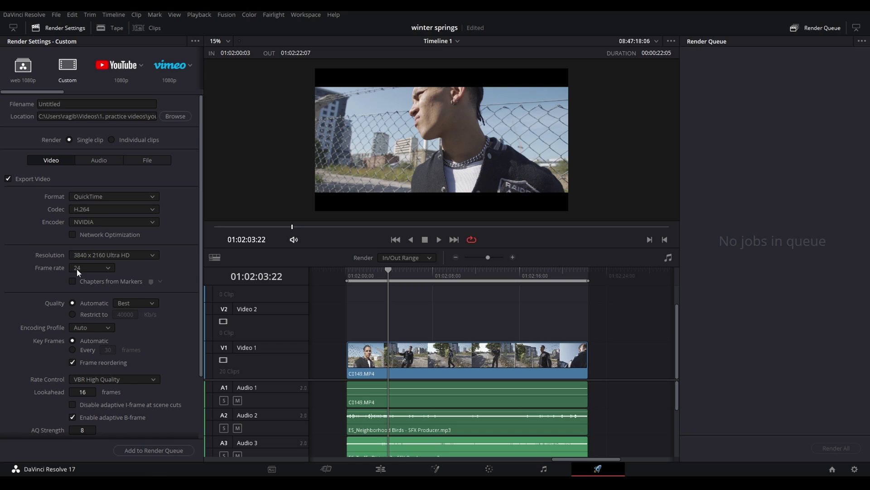
{"action": "scroll", "coordinate": [80, 273], "scroll_direction": "down", "scroll_amount": 1}
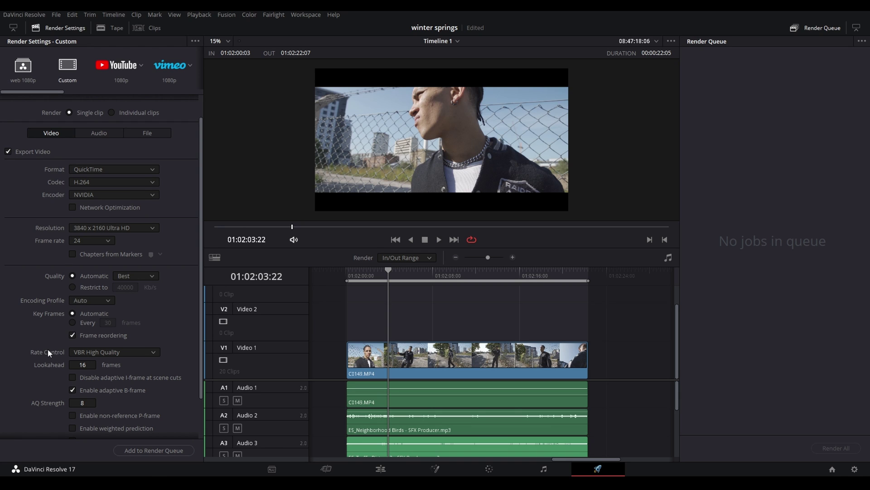
{"action": "scroll", "coordinate": [48, 352], "scroll_direction": "down", "scroll_amount": 2}
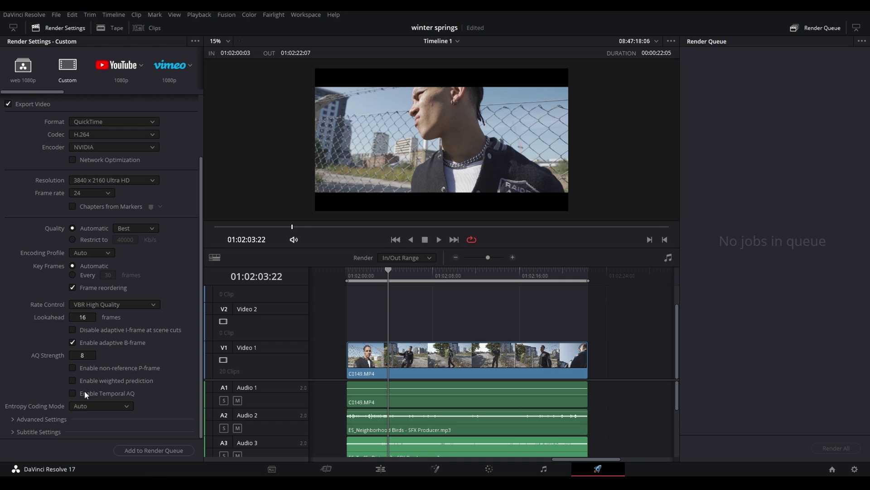
Step: Expand Advanced Settings and look through the advanced video render options
{"action": "left_click", "coordinate": [12, 420]}
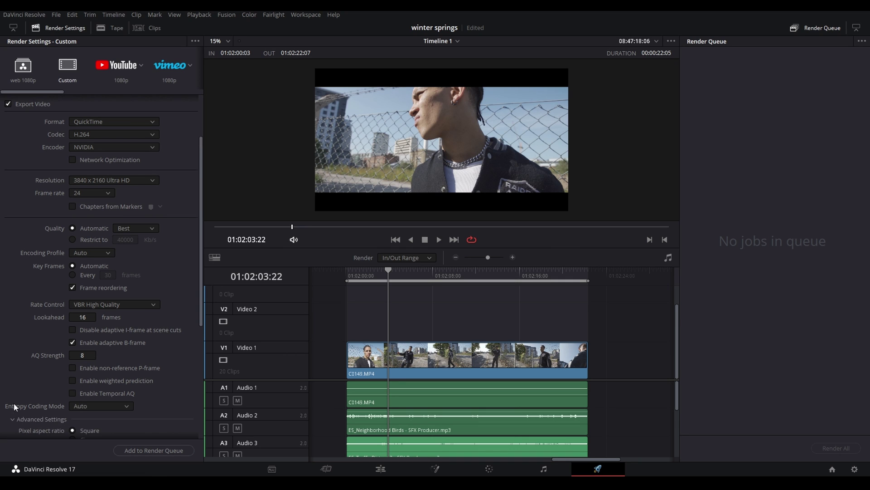
{"action": "scroll", "coordinate": [13, 402], "scroll_direction": "down", "scroll_amount": 5}
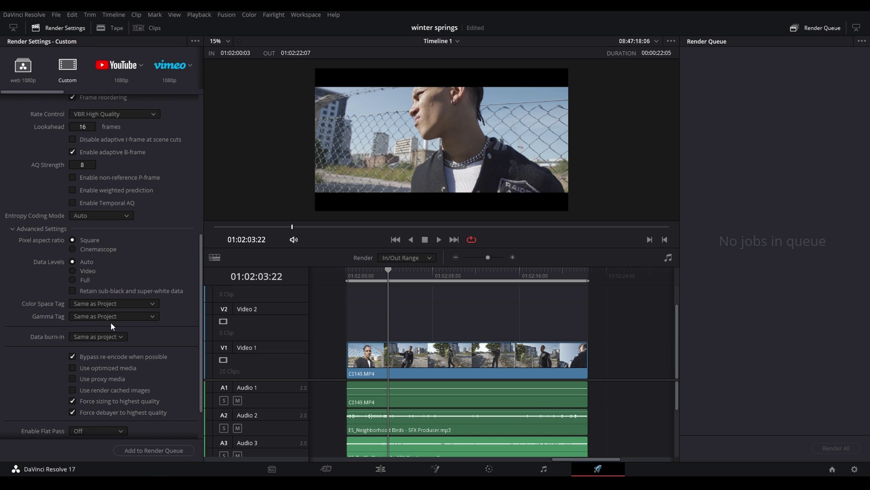
{"action": "scroll", "coordinate": [110, 319], "scroll_direction": "down", "scroll_amount": 2}
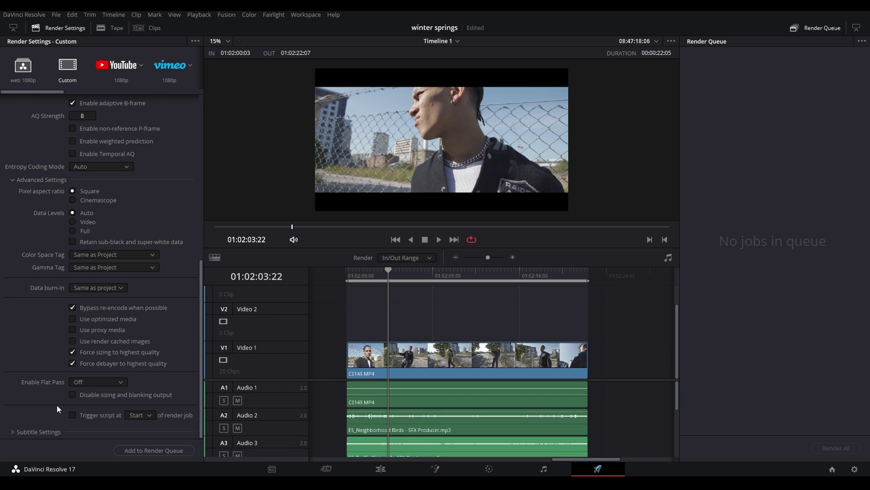
{"action": "scroll", "coordinate": [27, 154], "scroll_direction": "up", "scroll_amount": 3}
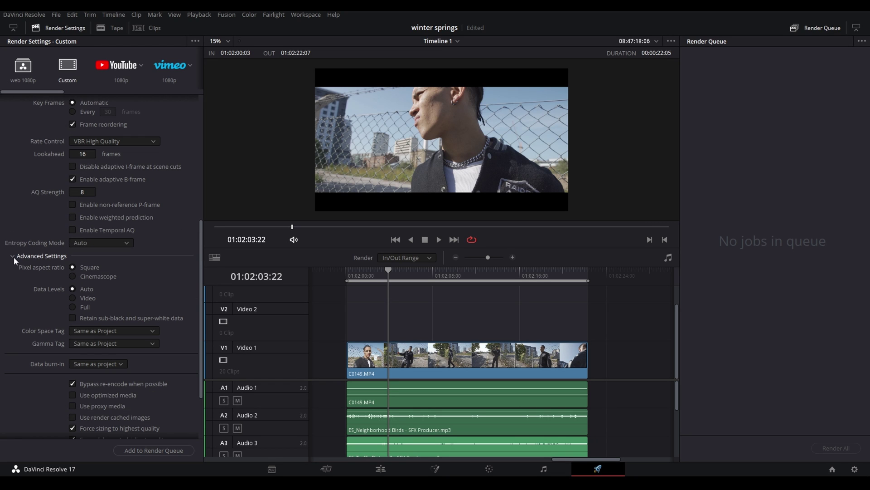
{"action": "scroll", "coordinate": [13, 258], "scroll_direction": "up", "scroll_amount": 10}
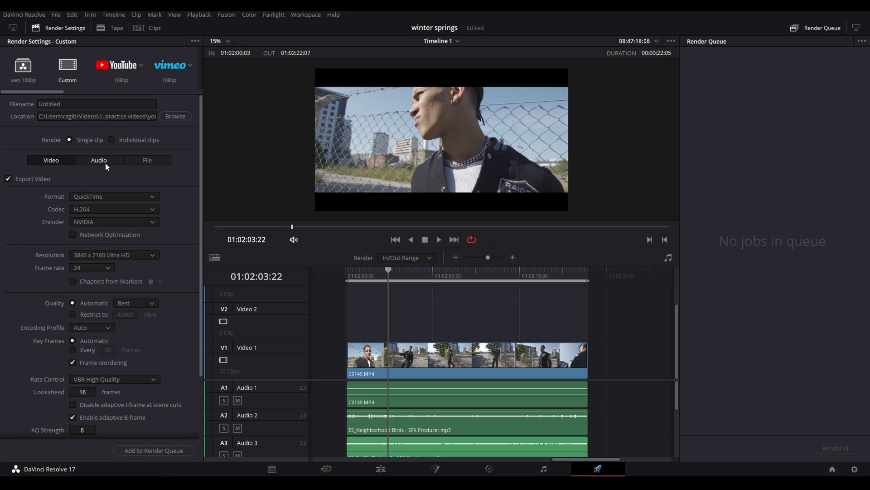
Step: Keep Main 1 (Stereo) as the audio output track
{"action": "left_click", "coordinate": [105, 163]}
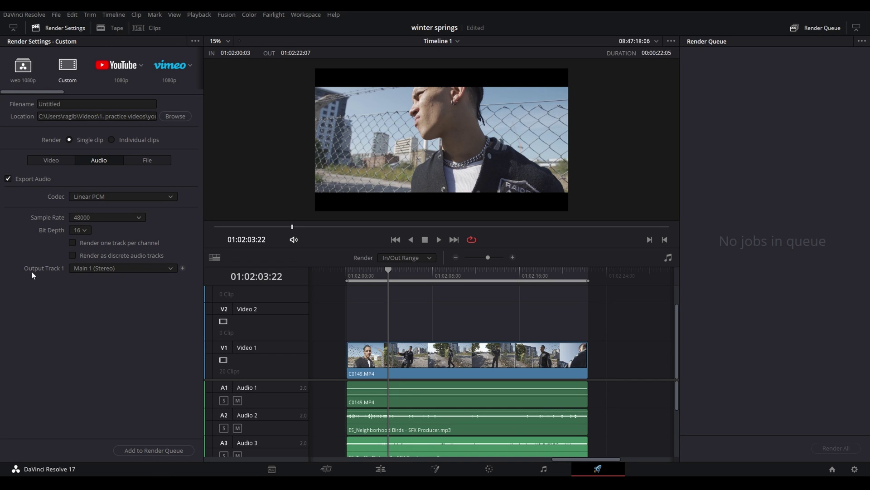
{"action": "left_click", "coordinate": [94, 269]}
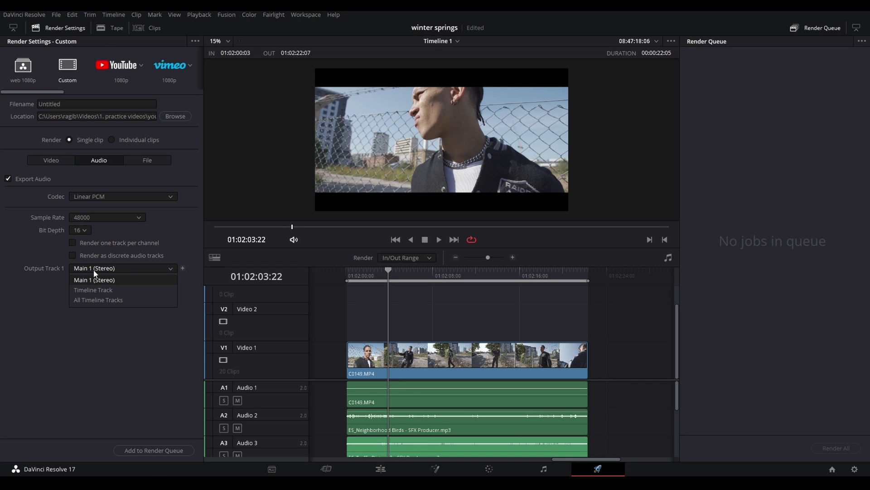
{"action": "left_click", "coordinate": [94, 279]}
Step: Give the render the custom file name 'Cam short clip 5'
{"action": "left_click", "coordinate": [146, 160]}
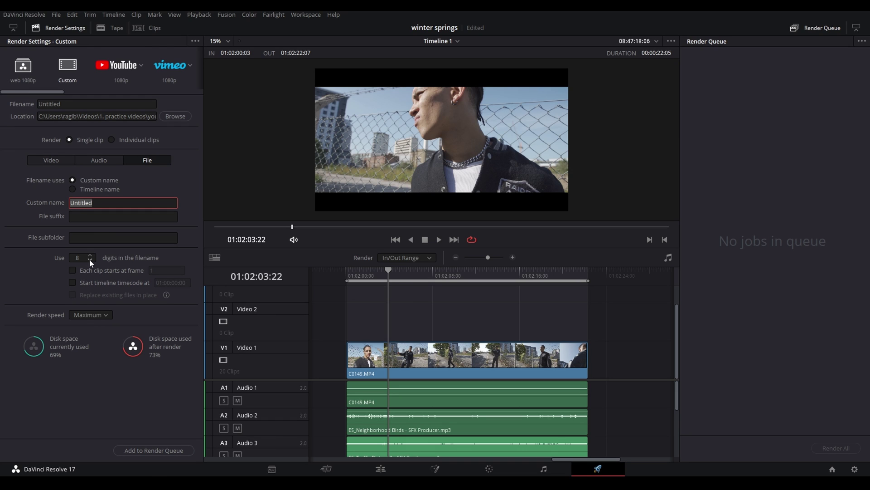
{"action": "type", "text": "Cam short clip 5"}
{"action": "key", "text": "Return"}
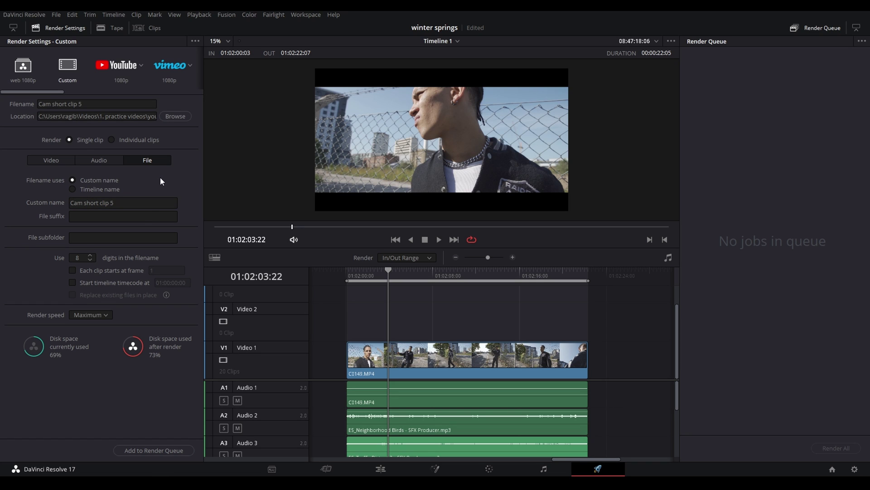
{"action": "left_click", "coordinate": [38, 160]}
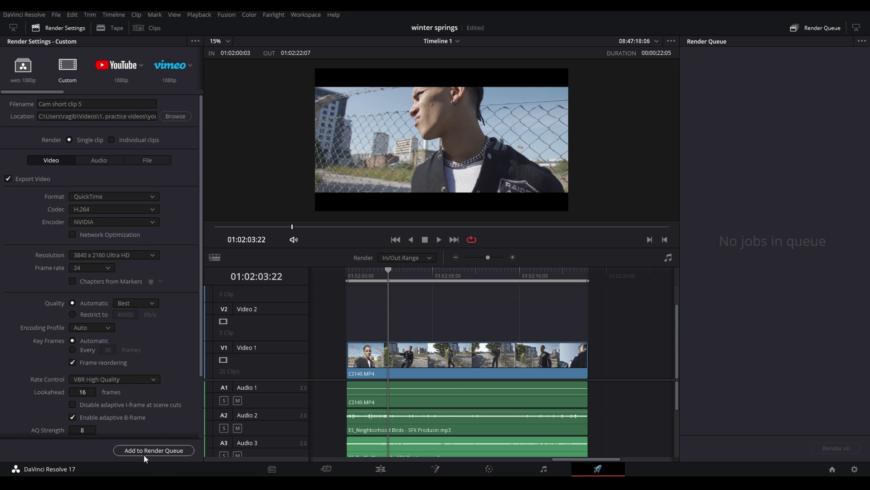
Step: Add the Cam short clip 5 render to the queue and start Render All
{"action": "left_click", "coordinate": [144, 455]}
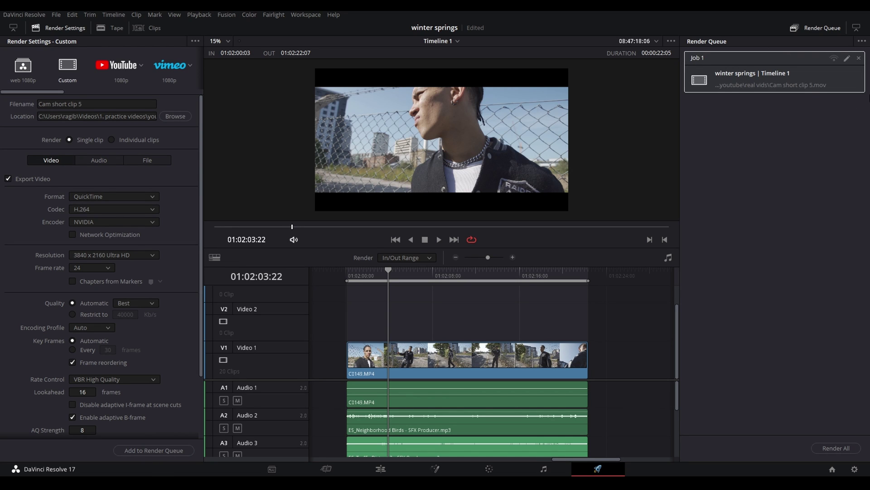
{"action": "left_click", "coordinate": [846, 449]}
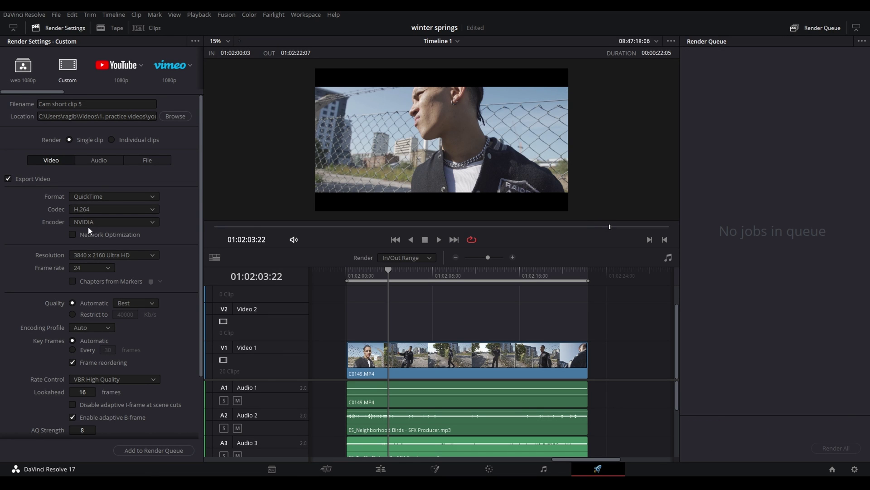
Step: Change the H.264 encoder to Native and review the advanced render options
{"action": "left_click", "coordinate": [87, 226]}
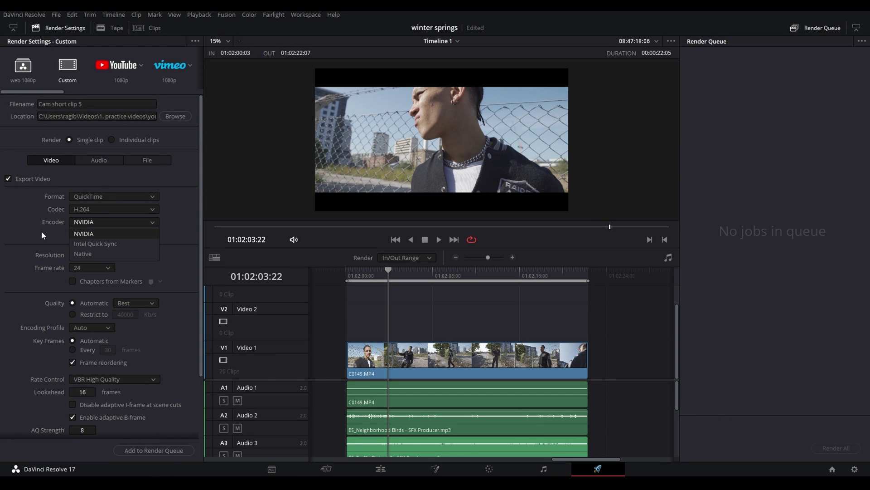
{"action": "left_click", "coordinate": [78, 254]}
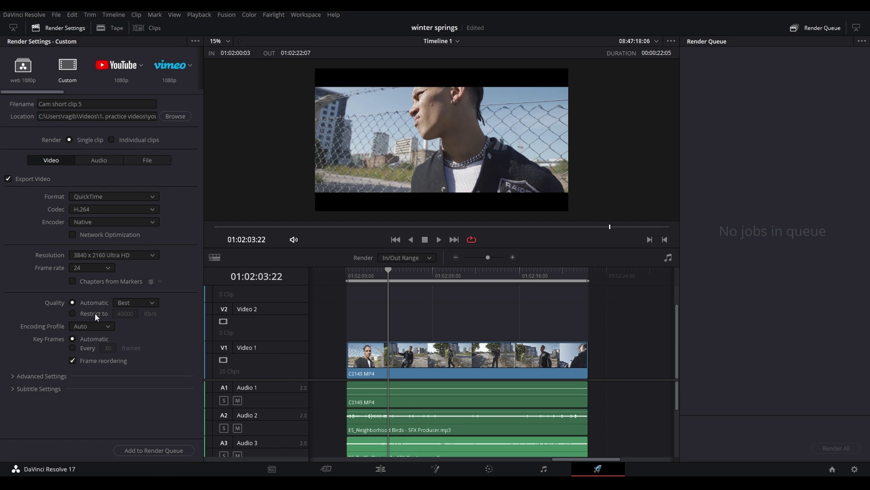
{"action": "left_click", "coordinate": [78, 376]}
{"action": "scroll", "coordinate": [46, 272], "scroll_direction": "down", "scroll_amount": 4}
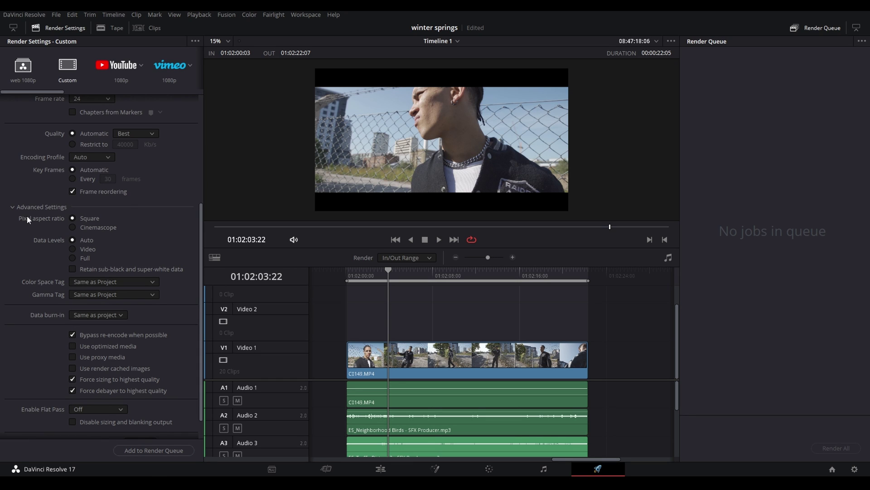
{"action": "scroll", "coordinate": [69, 225], "scroll_direction": "up", "scroll_amount": 3}
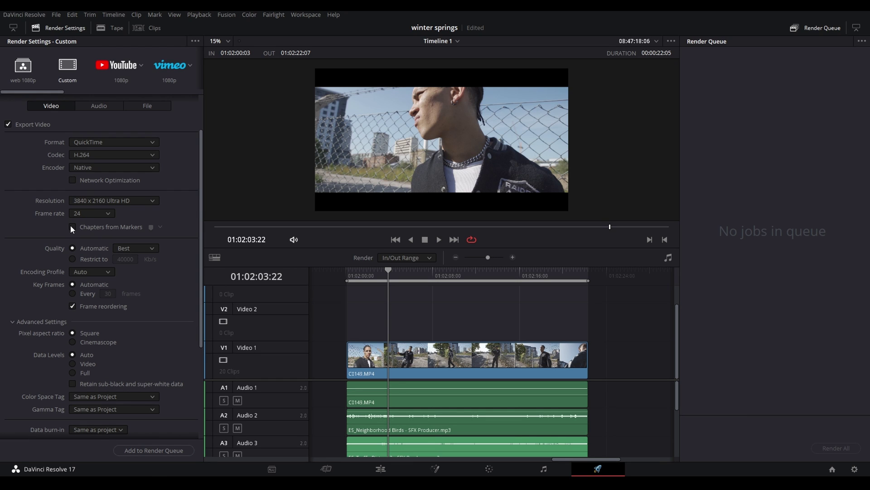